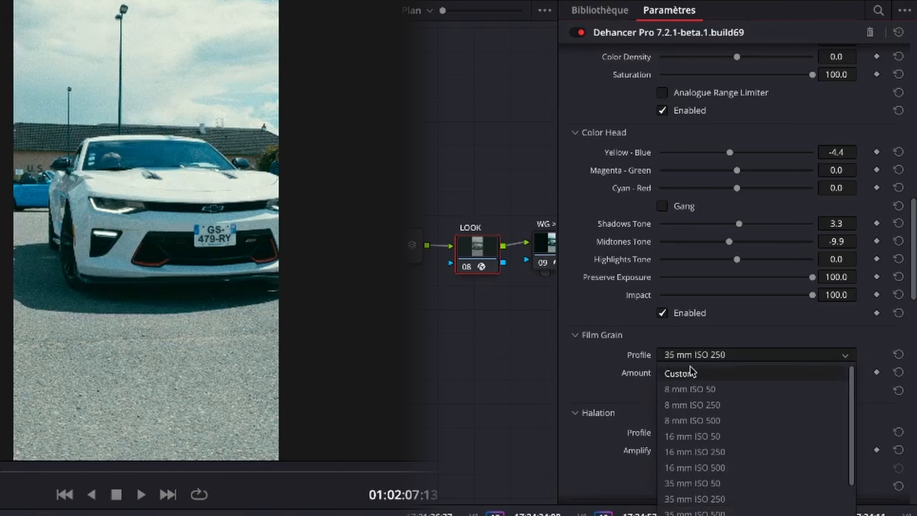
# - Set the Film Grain profile to Custom, browsing the available film format and ISO presets
pyautogui.click(692, 373)
pyautogui.click(696, 355)
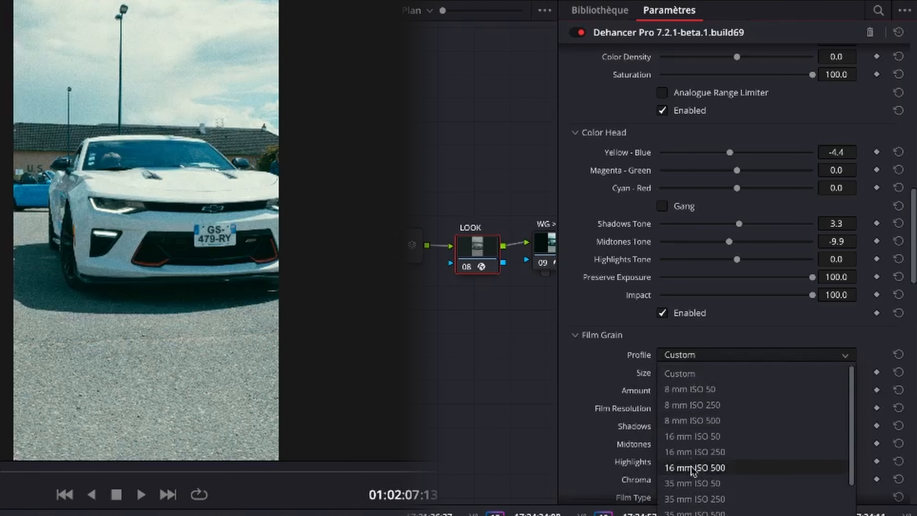
pyautogui.scroll(-1, 696, 497)
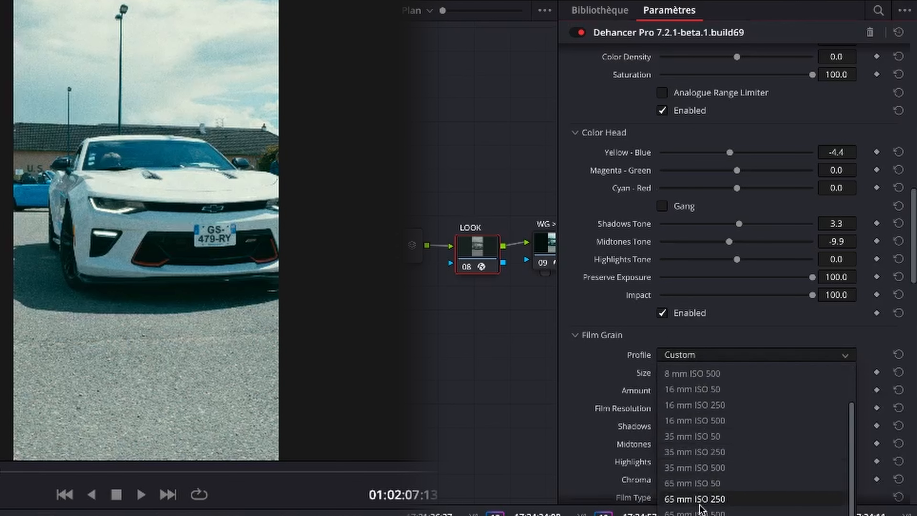
pyautogui.scroll(1, 710, 451)
pyautogui.scroll(1, 710, 452)
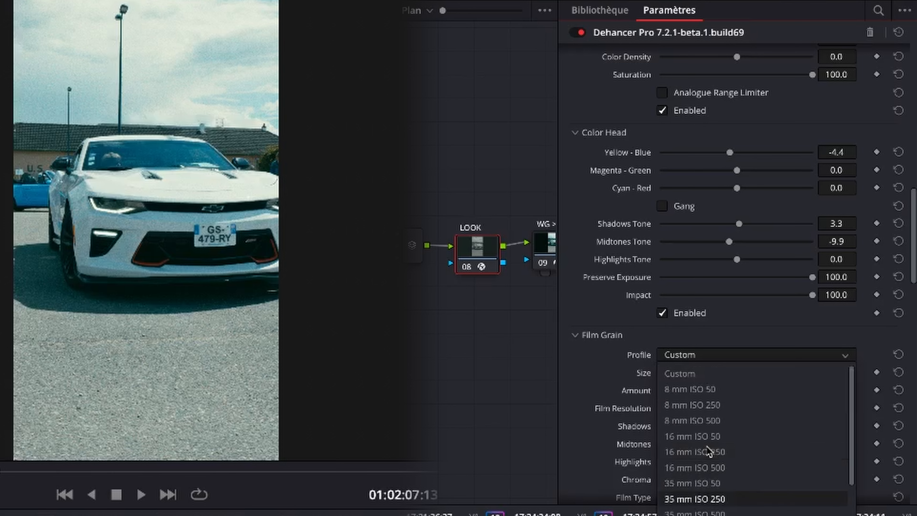
pyautogui.click(705, 376)
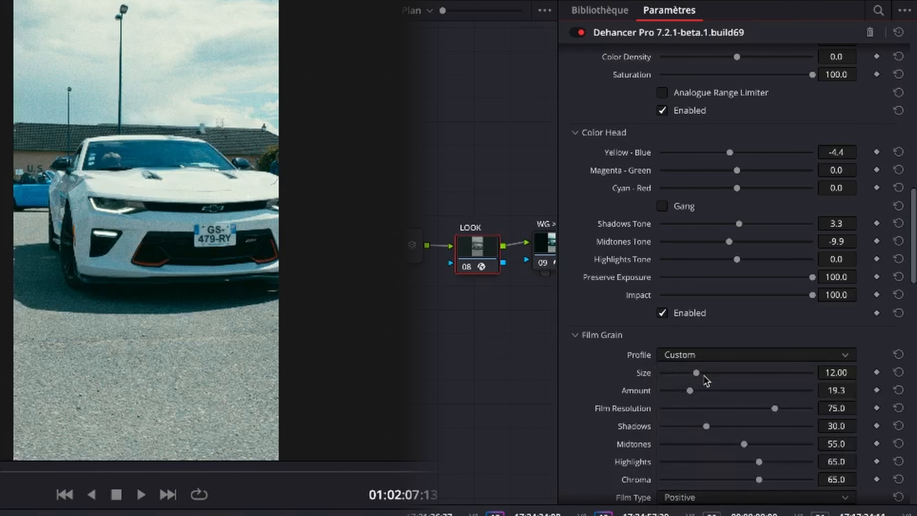
# - Set the Film Grain size to about 5.42, the amount to about 13.6 and the shadows to about 29.8
pyautogui.moveTo(692, 375); pyautogui.dragTo(681, 376)
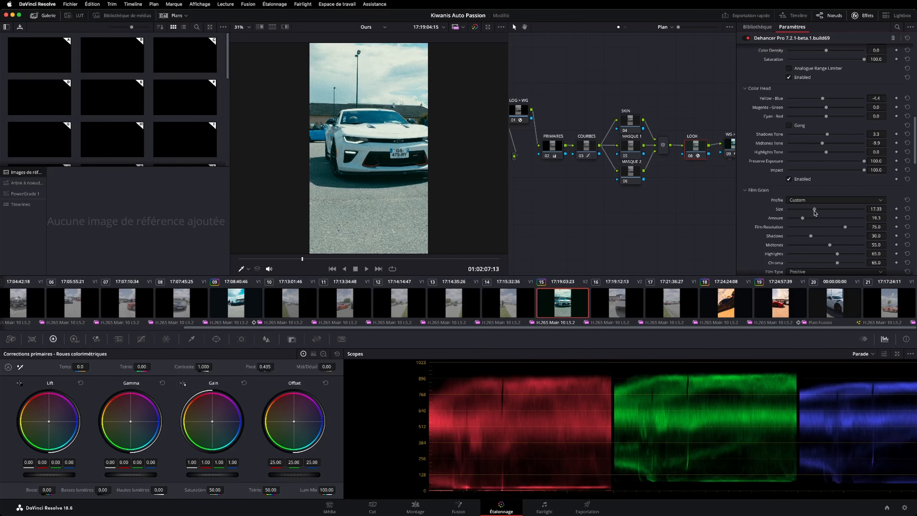
pyautogui.moveTo(815, 212); pyautogui.dragTo(811, 237)
pyautogui.scroll(-2, 791, 250)
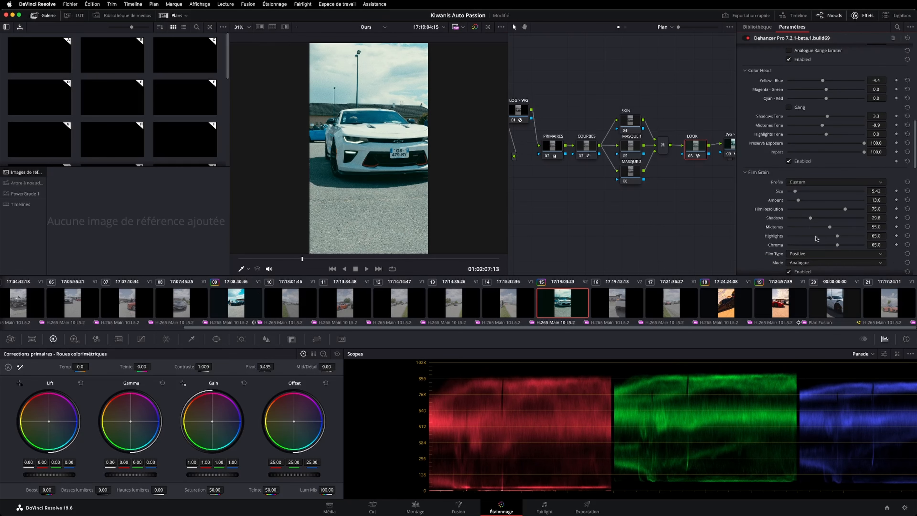
# - Try the Negative film type for the Film Grain and return it to Positive
pyautogui.scroll(-6, 817, 238)
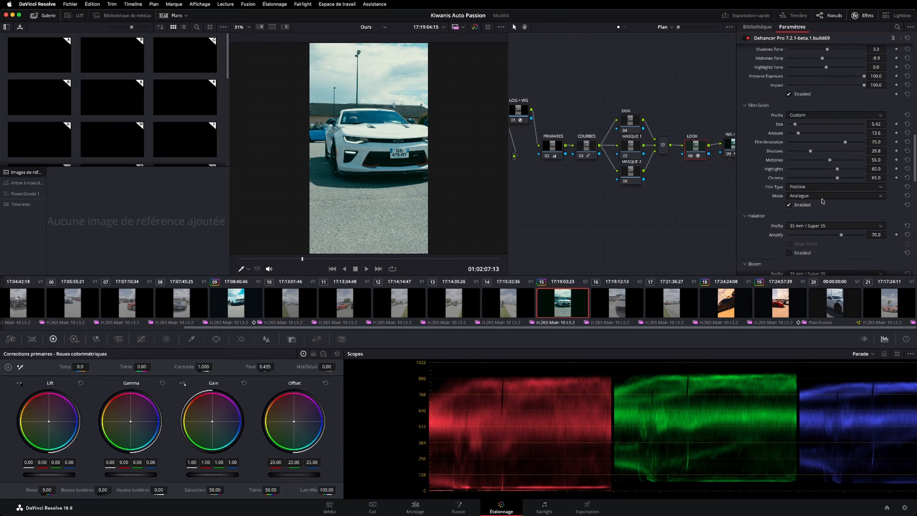
pyautogui.click(823, 198)
pyautogui.click(823, 198)
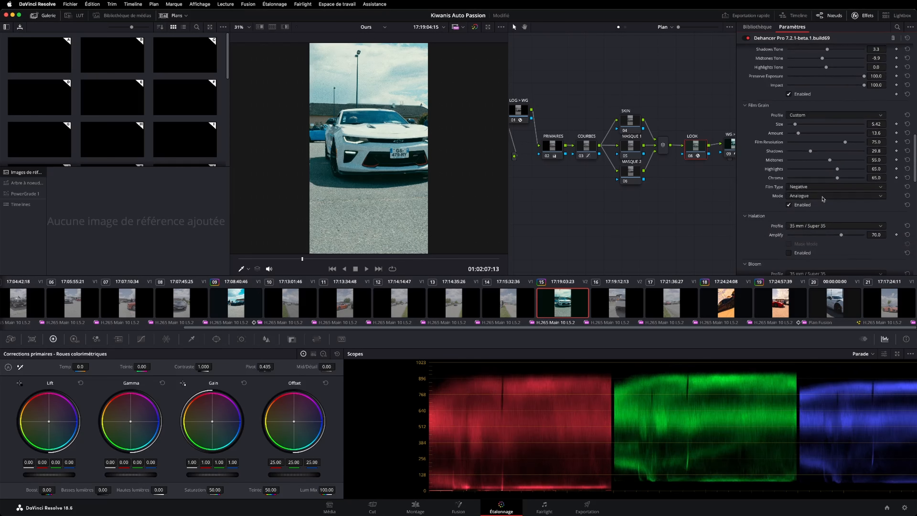
pyautogui.click(823, 198)
pyautogui.click(825, 196)
# - Enable Halation and set its profile to Custom
pyautogui.scroll(-1, 823, 224)
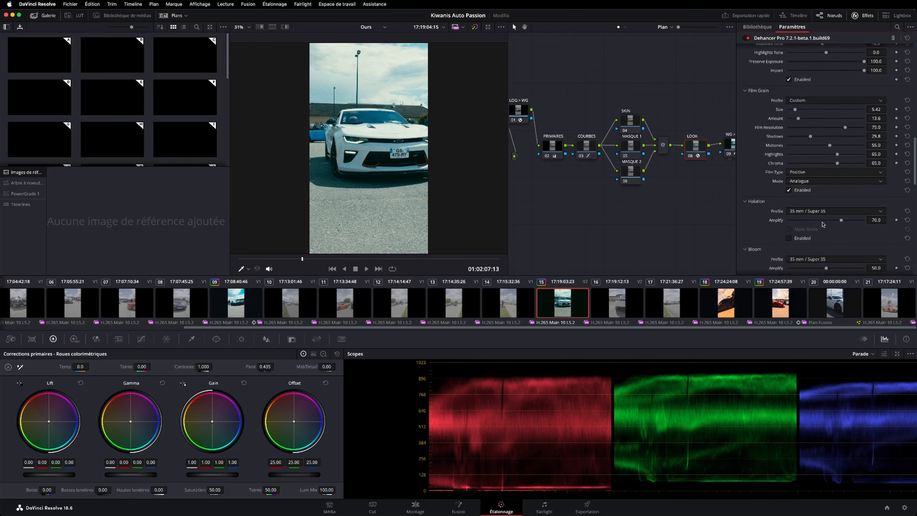
pyautogui.click(789, 239)
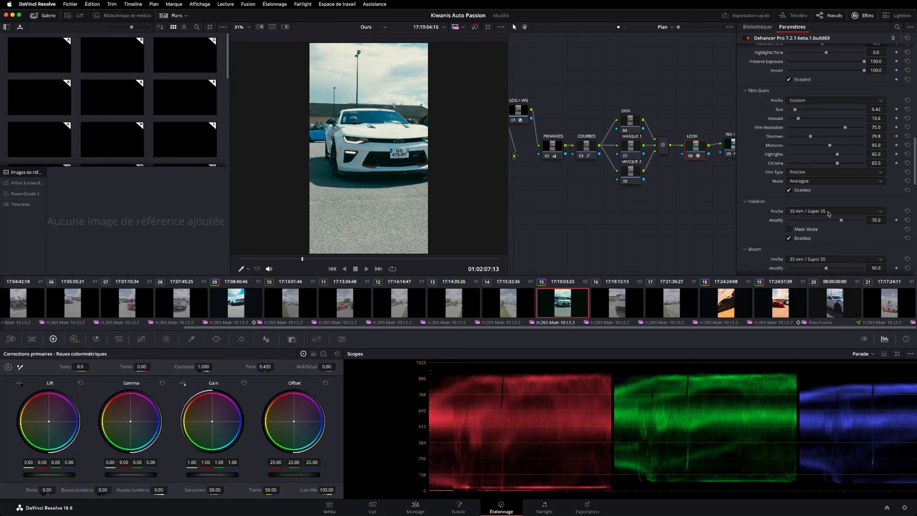
pyautogui.click(828, 214)
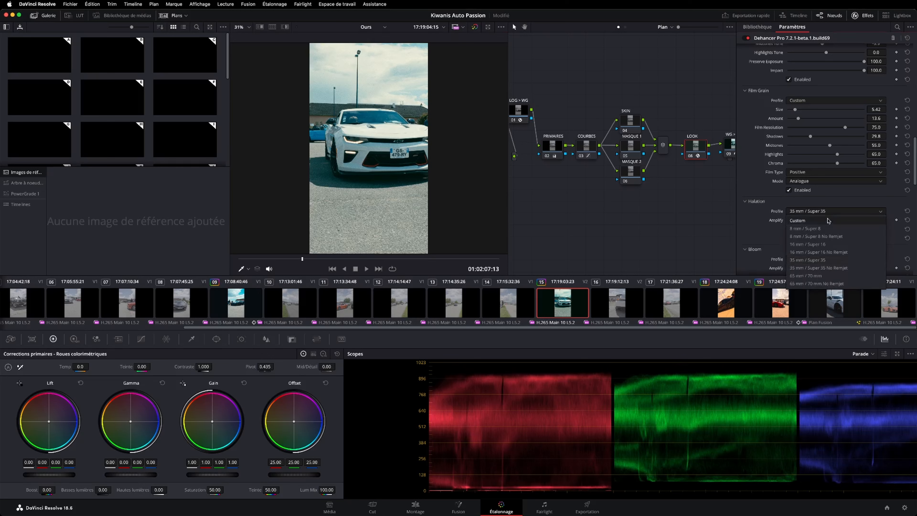
pyautogui.click(829, 221)
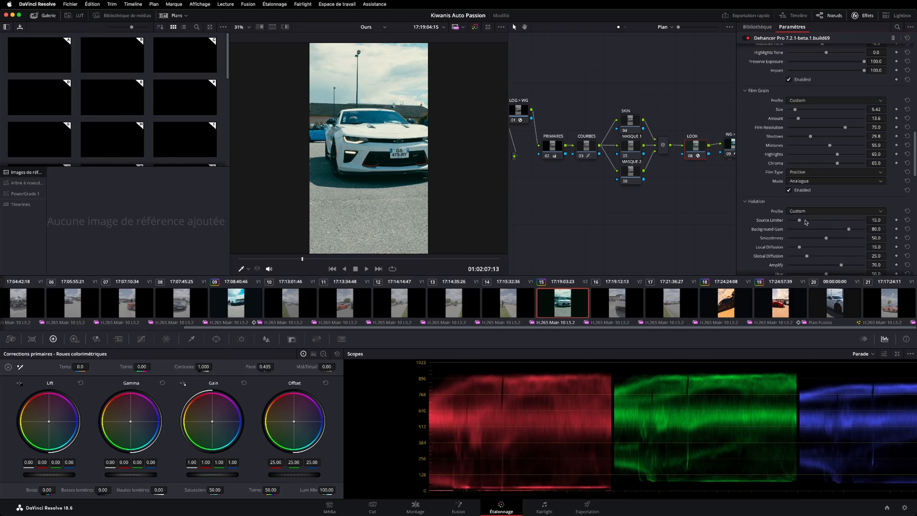
# - Set Halation's Source Limiter to about 10.8, Local Diffusion 32.8, Global Diffusion 54.5 and Amplify 67.2, and check the frame full screen
pyautogui.moveTo(801, 220); pyautogui.dragTo(799, 221)
pyautogui.scroll(-2, 805, 231)
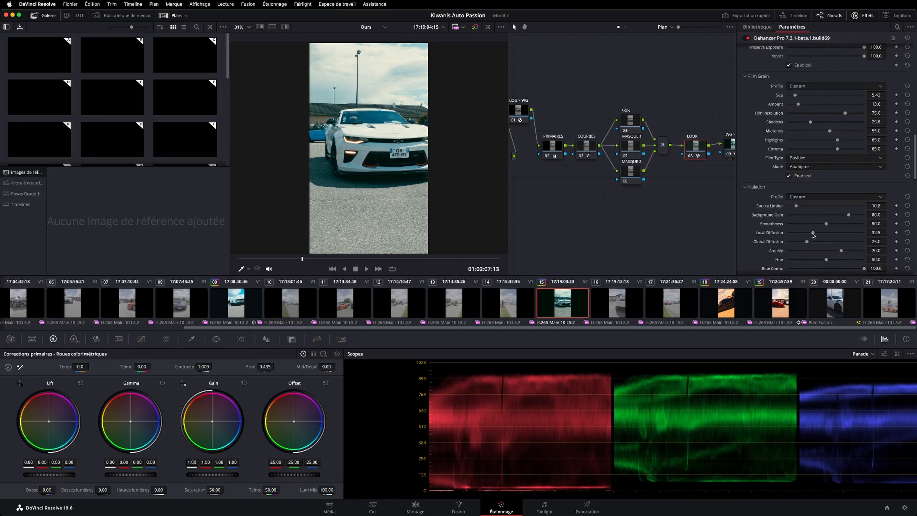
pyautogui.click(813, 241)
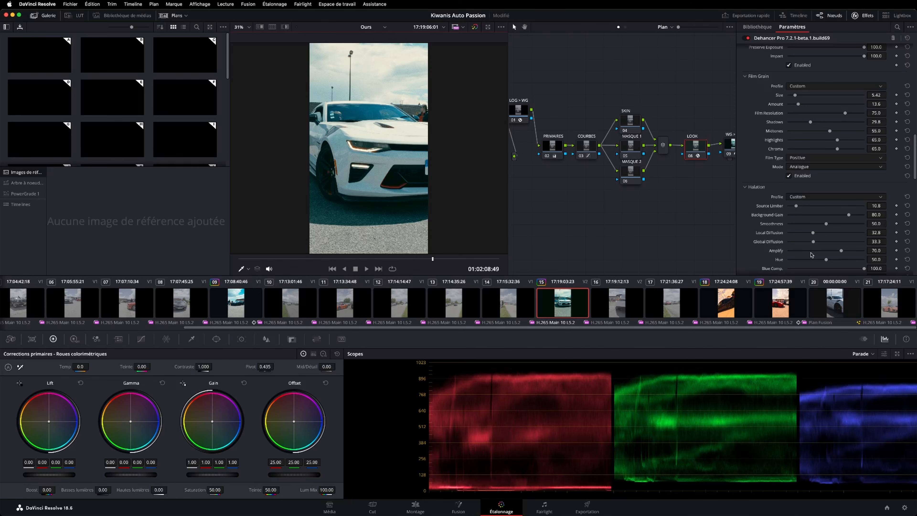
pyautogui.moveTo(812, 253); pyautogui.dragTo(830, 245)
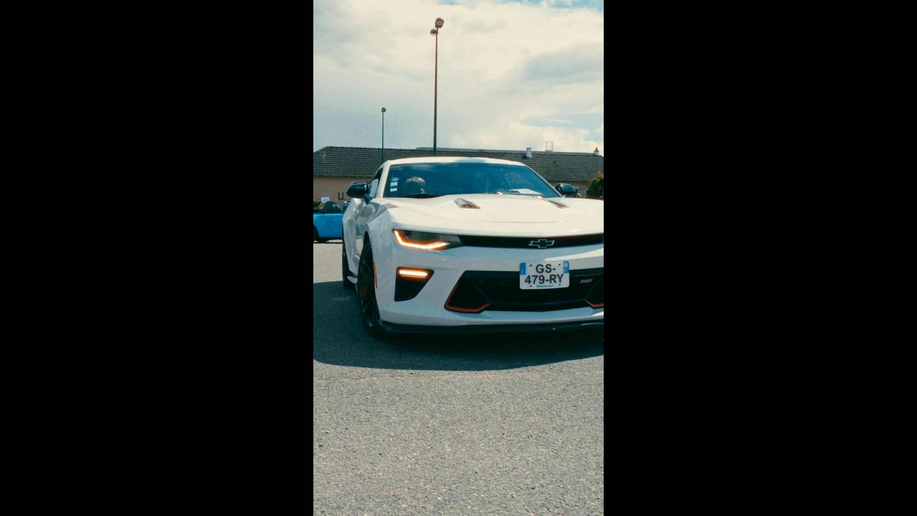
pyautogui.moveTo(392, 246)
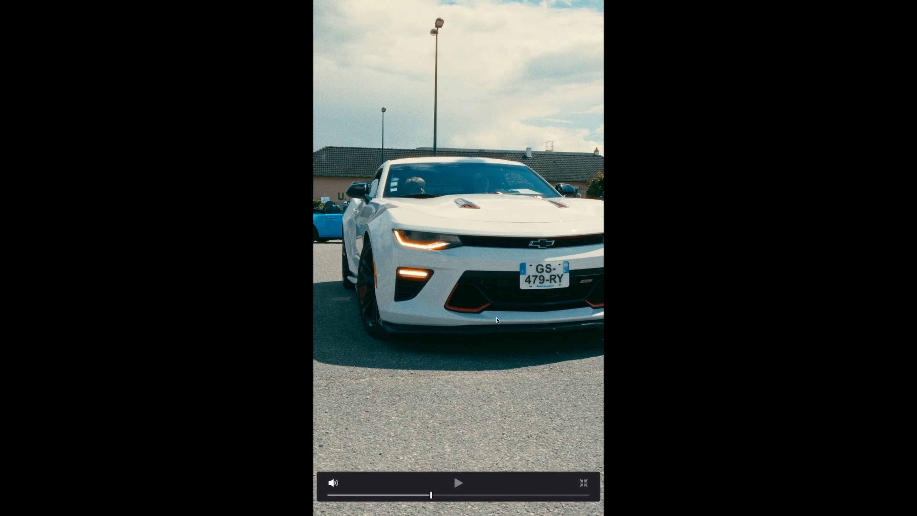
pyautogui.press('Escape')
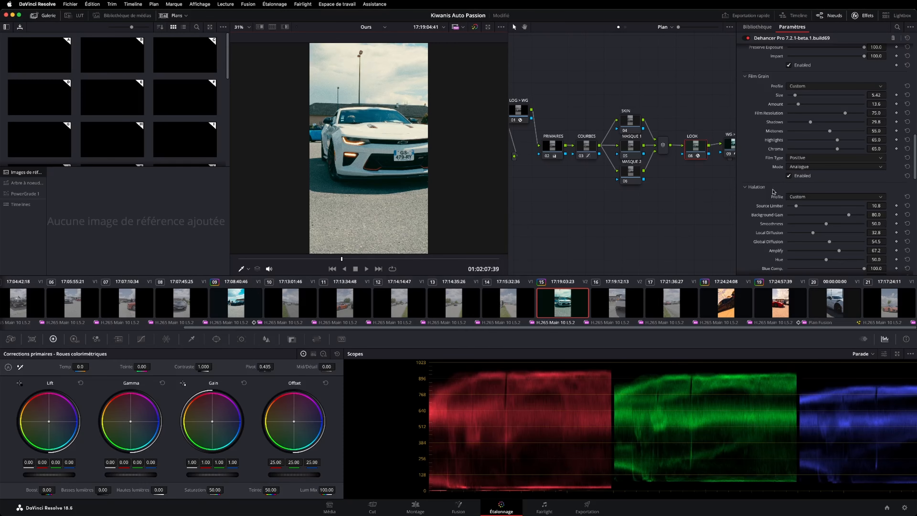
# - Enable Bloom and set its profile to 16 mm / Super 16
pyautogui.scroll(-4, 775, 191)
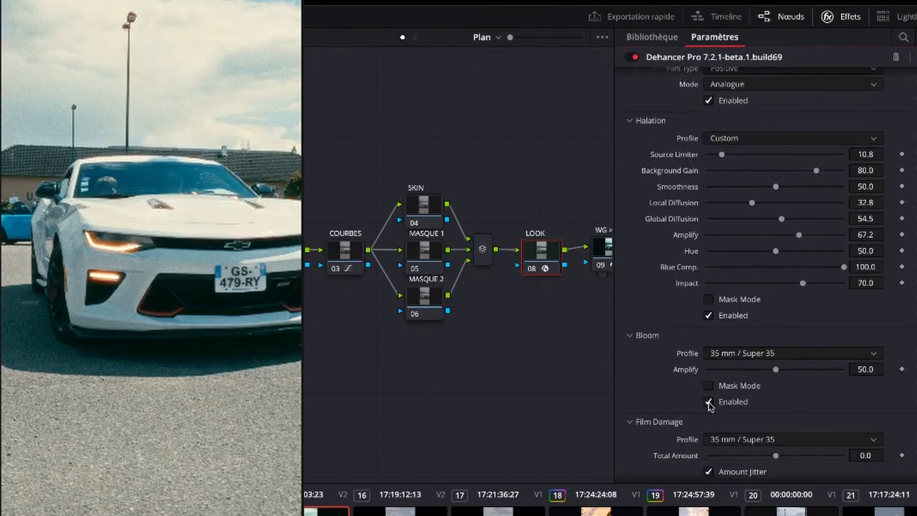
pyautogui.click(727, 318)
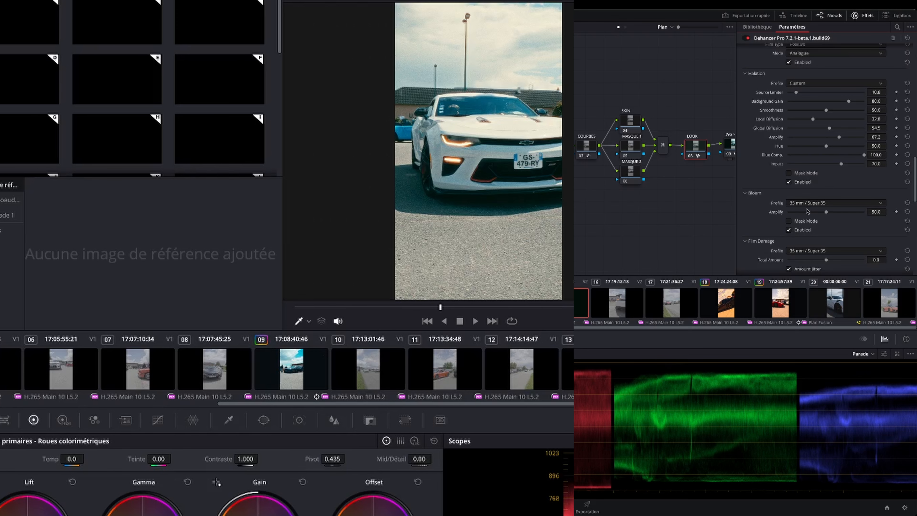
pyautogui.click(812, 202)
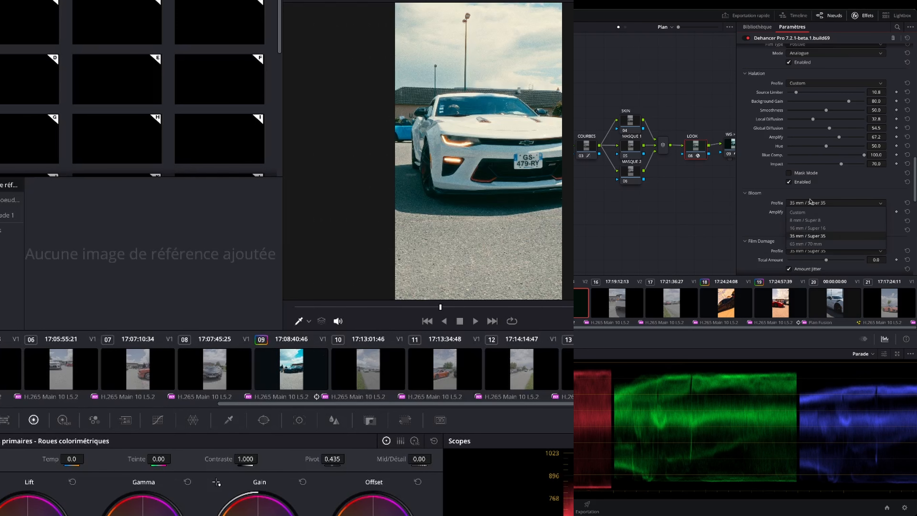
pyautogui.click(808, 232)
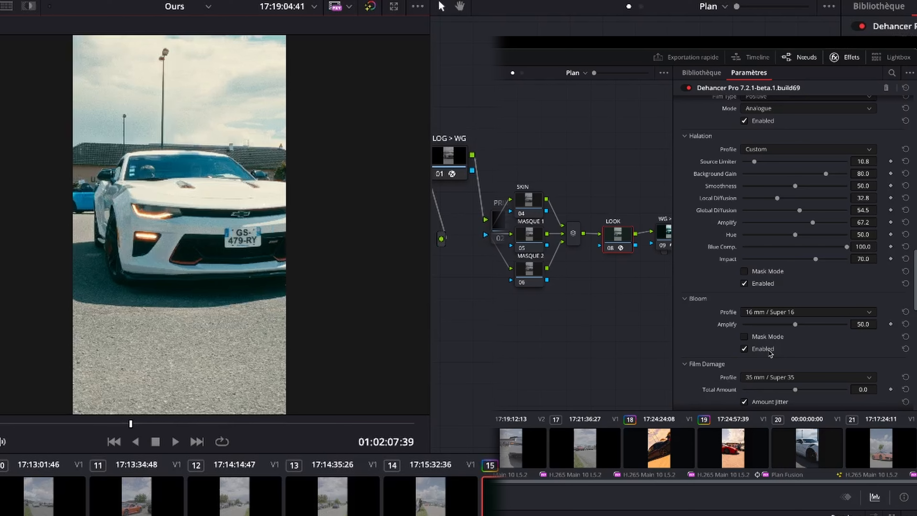
# - Set the Bloom profile to Custom, with Diffusion at about 85.0 and Amplify at about 69.9
pyautogui.click(775, 312)
pyautogui.click(773, 324)
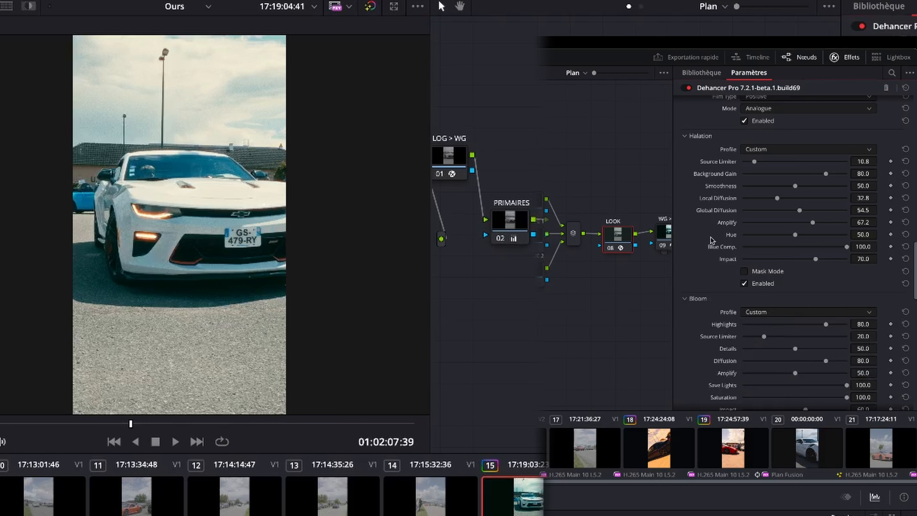
pyautogui.scroll(-3, 786, 274)
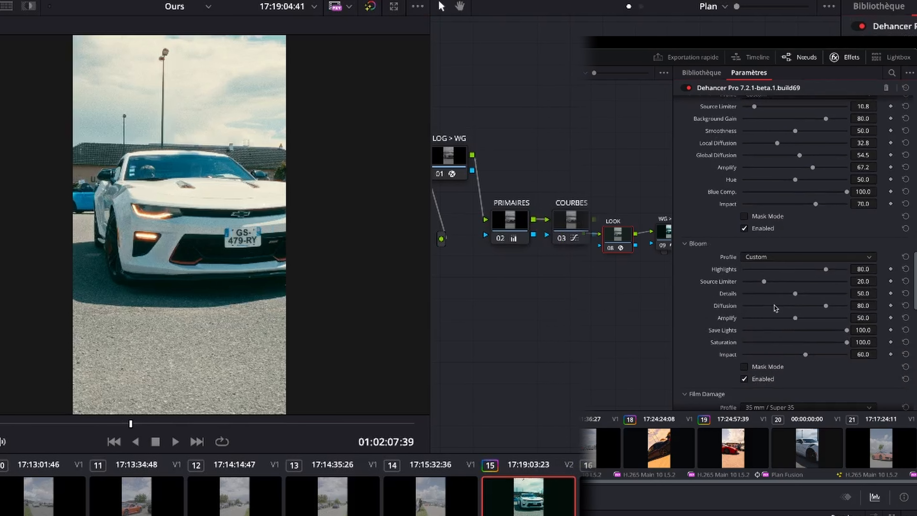
pyautogui.moveTo(826, 306)
pyautogui.mouseDown()
pyautogui.moveTo(804, 319)
pyautogui.moveTo(816, 320)
pyautogui.mouseUp()
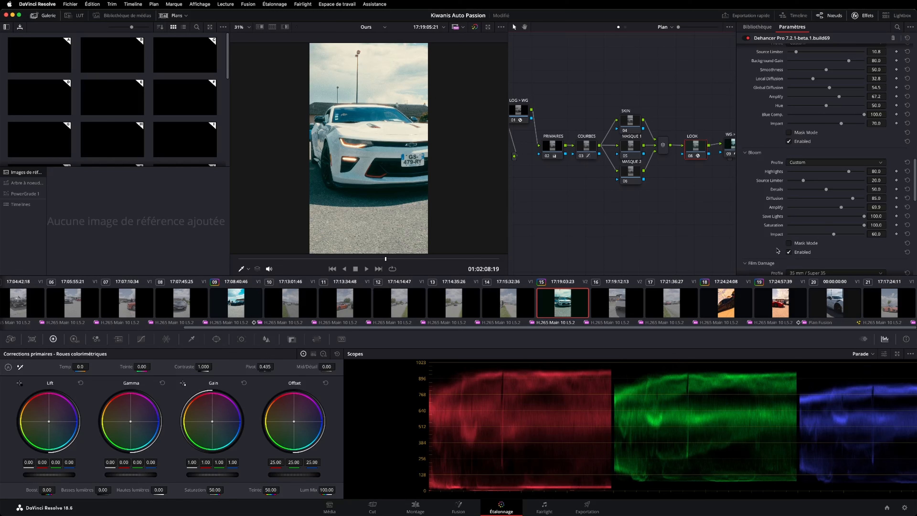
# - Enable Film Damage and set its profile to Custom
pyautogui.scroll(-4, 777, 249)
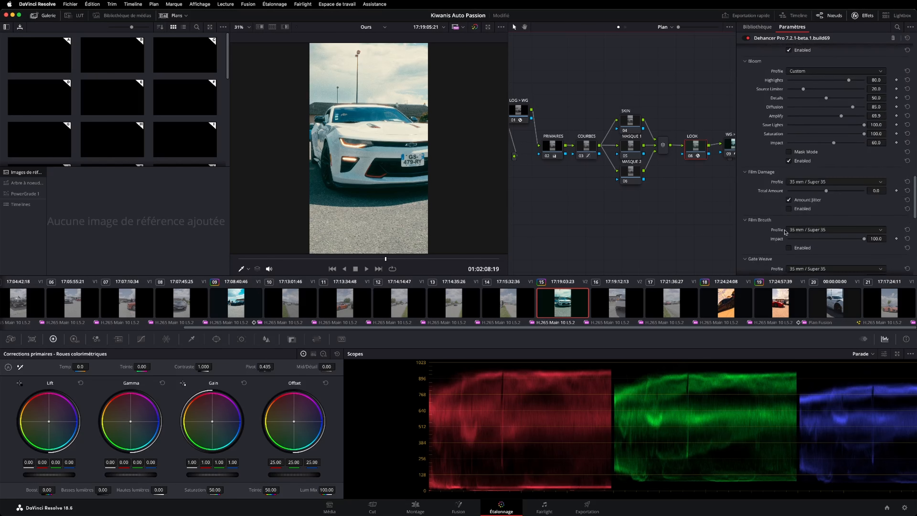
pyautogui.click(790, 209)
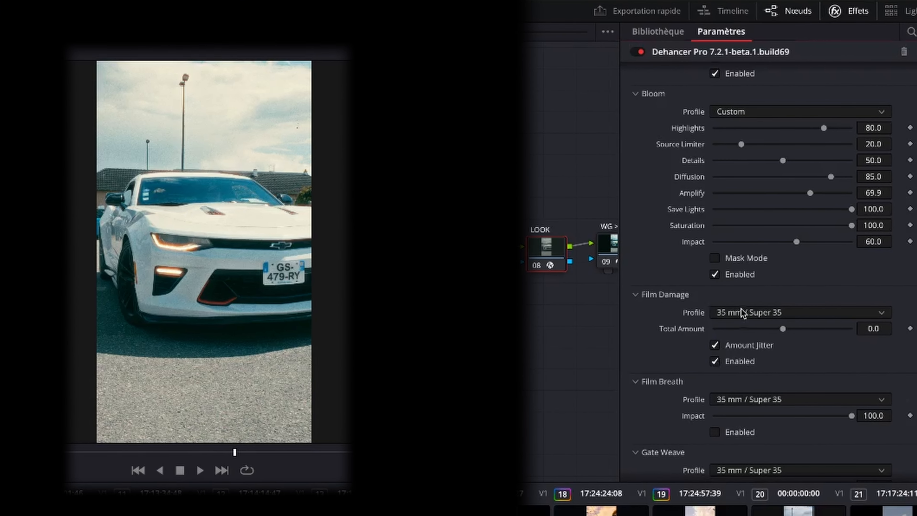
pyautogui.click(742, 313)
pyautogui.click(744, 328)
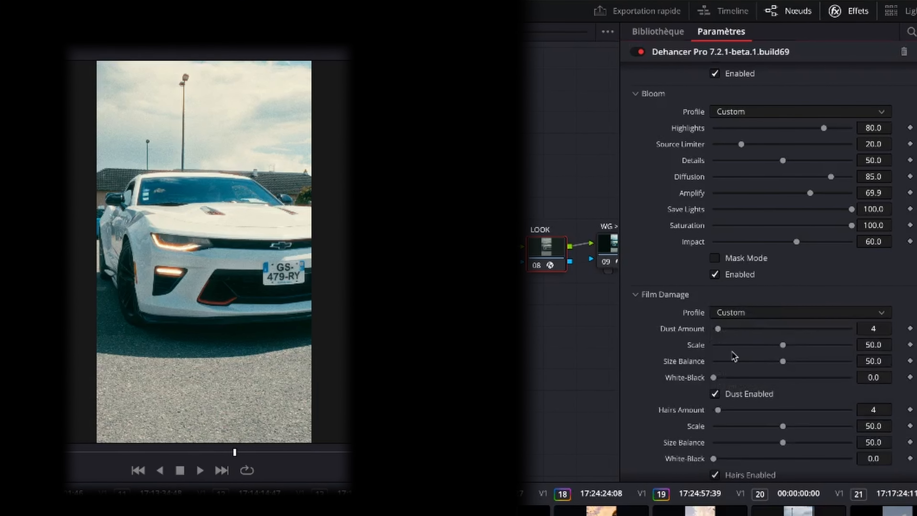
# - Set the Film Damage Dust Amount to 26 and play the clip full screen to review it
pyautogui.moveTo(720, 328); pyautogui.dragTo(741, 329)
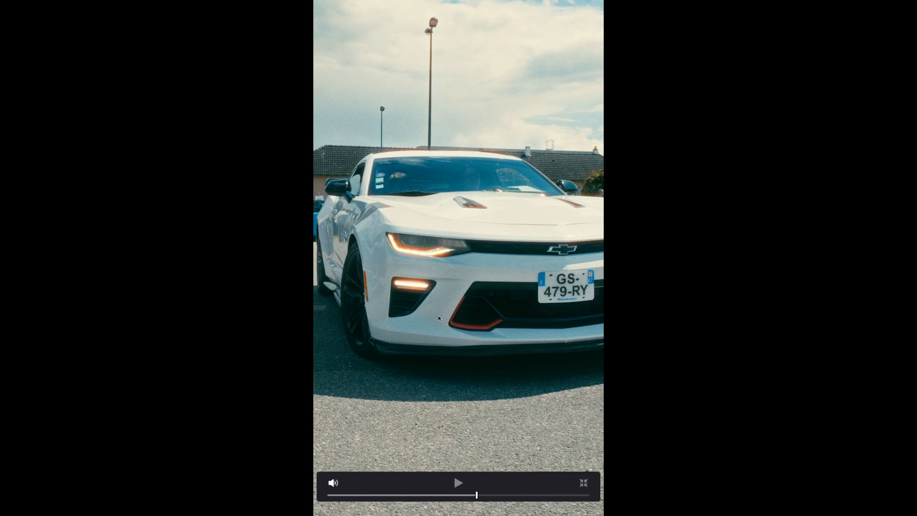
pyautogui.press('space')
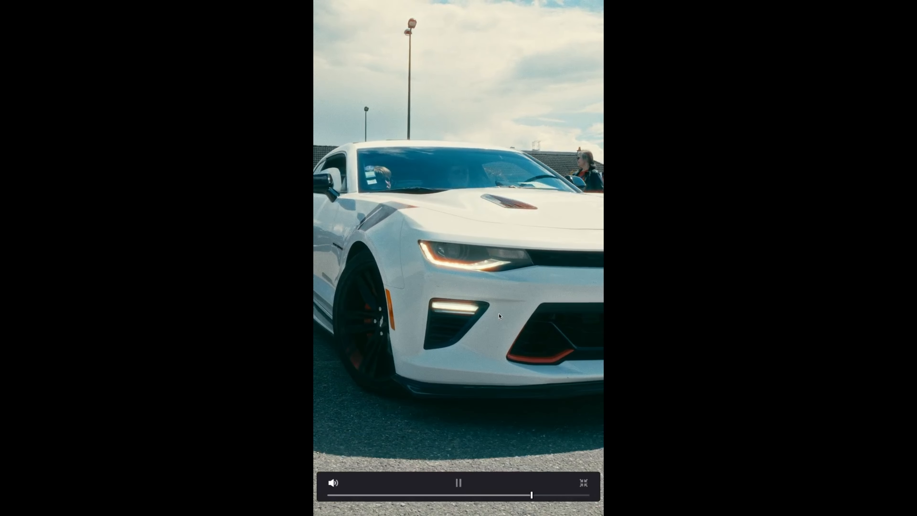
pyautogui.press('space')
pyautogui.press('Escape')
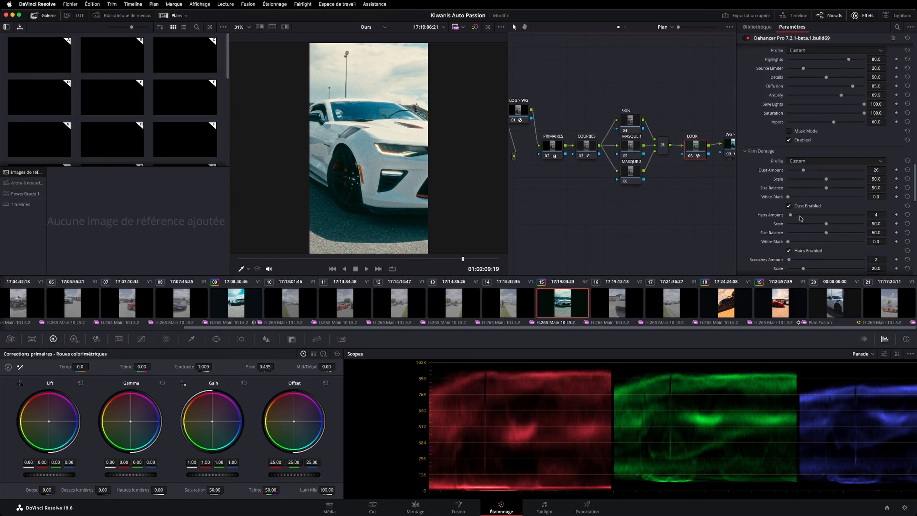
# - Set the Film Damage Hairs Amount to 14 and review the clip full screen
pyautogui.moveTo(800, 216); pyautogui.dragTo(796, 216)
pyautogui.press('space')
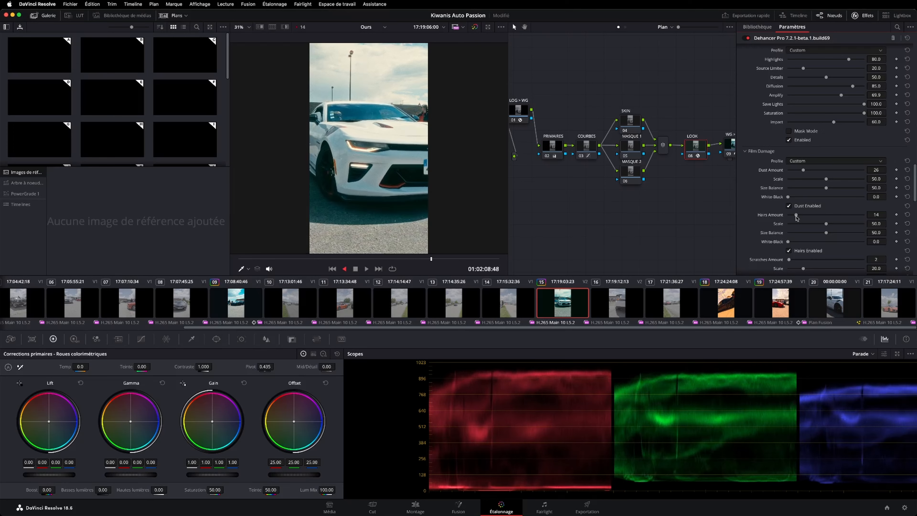
pyautogui.press('super+f')
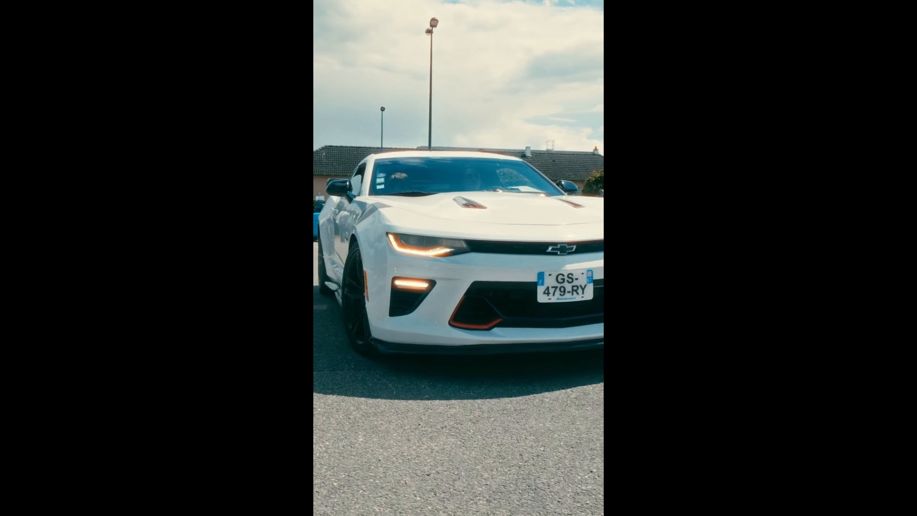
pyautogui.press('Escape')
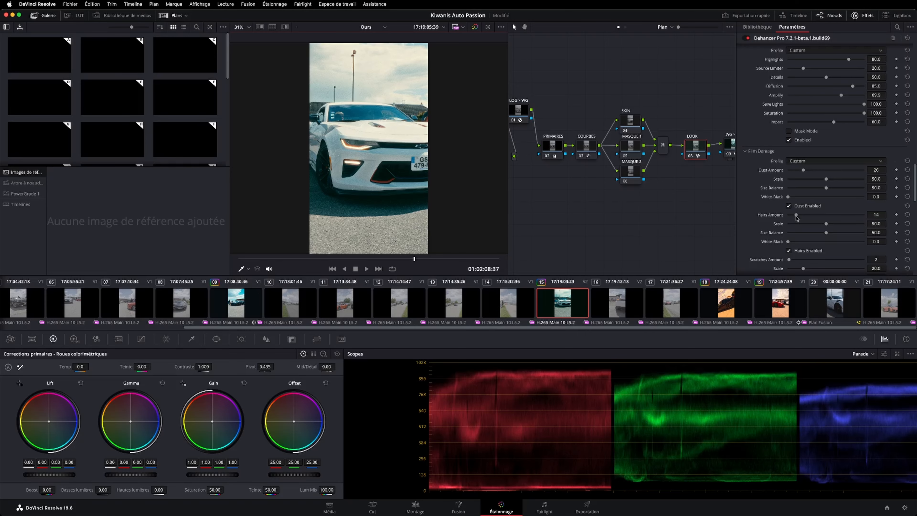
# - Set the Scale of the Film Damage hairs to about 72.8
pyautogui.scroll(-2, 797, 218)
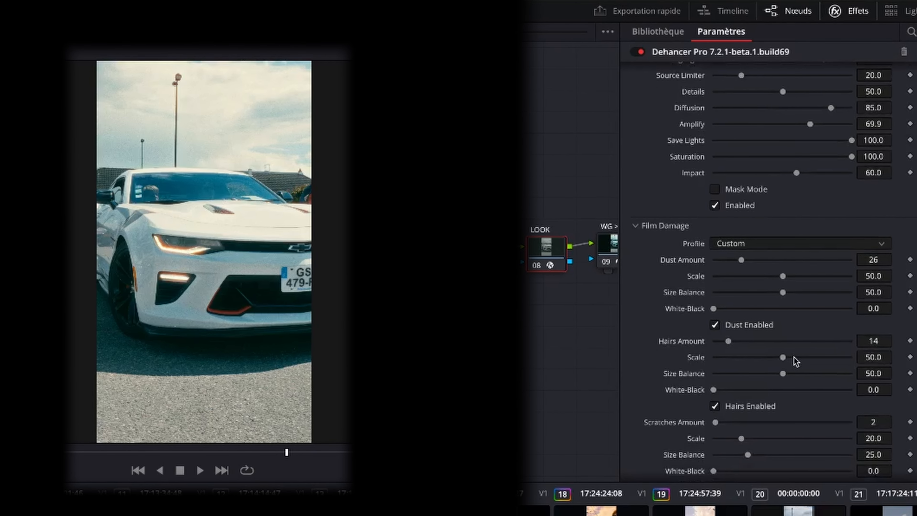
pyautogui.moveTo(789, 360); pyautogui.dragTo(808, 360)
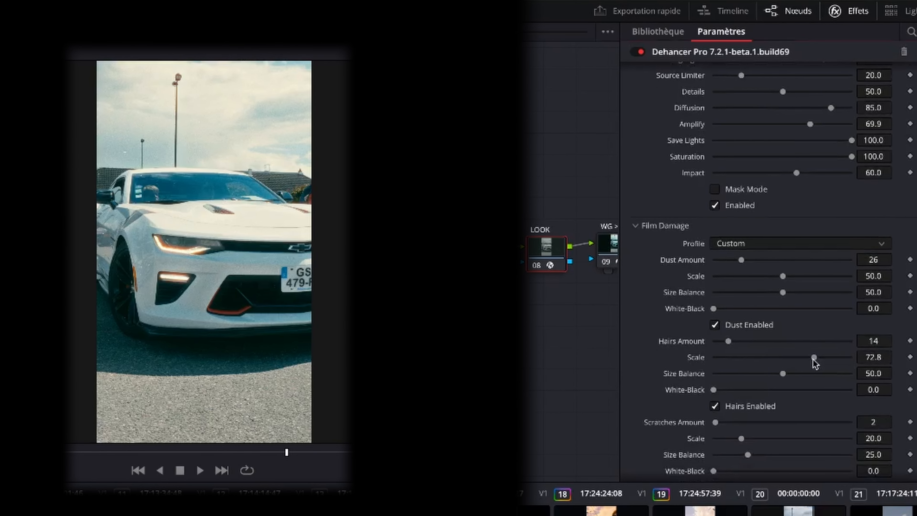
# - Set the Film Damage Scratches Amount to 60 and play the clip full screen to review it
pyautogui.click(741, 422)
pyautogui.moveTo(741, 422); pyautogui.dragTo(778, 422)
pyautogui.scroll(-3, 771, 394)
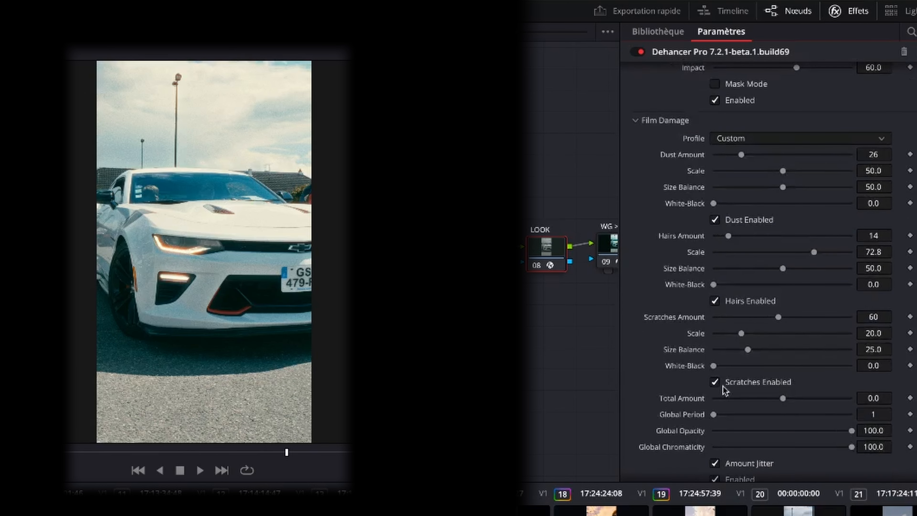
pyautogui.scroll(-2, 733, 382)
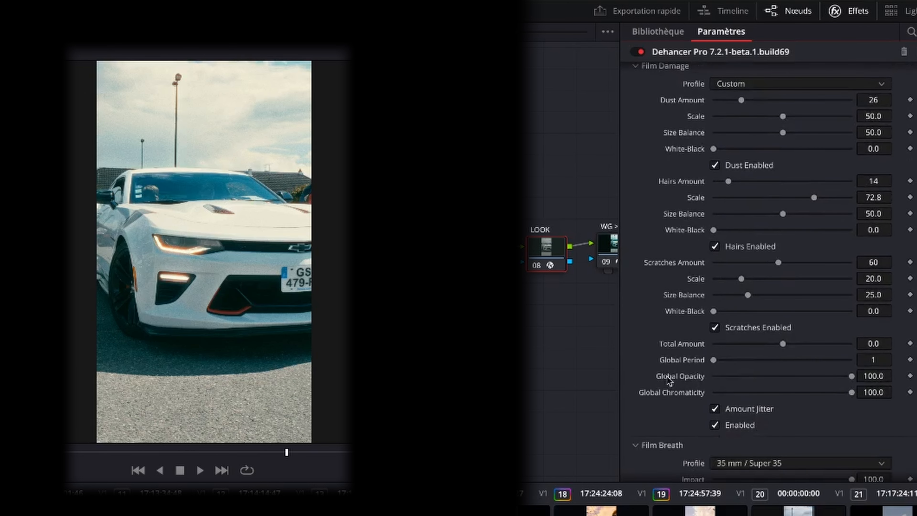
pyautogui.scroll(2, 664, 375)
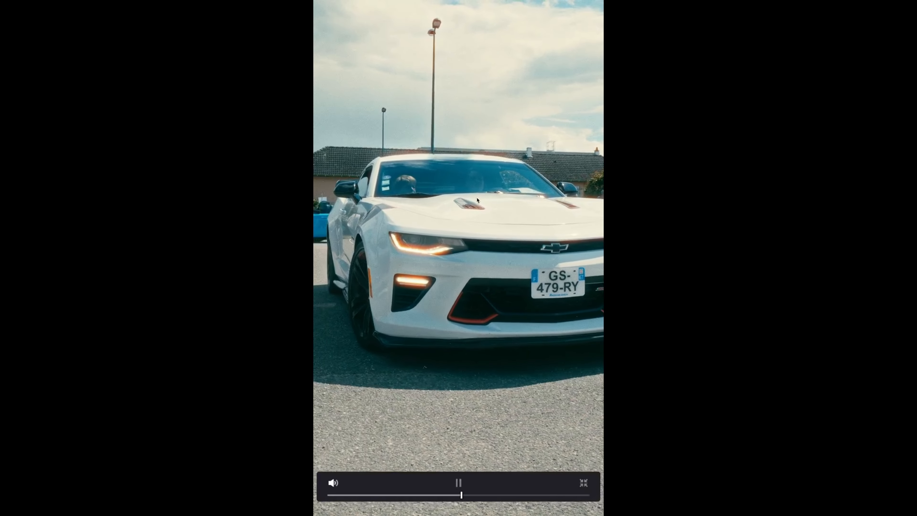
pyautogui.press('Escape')
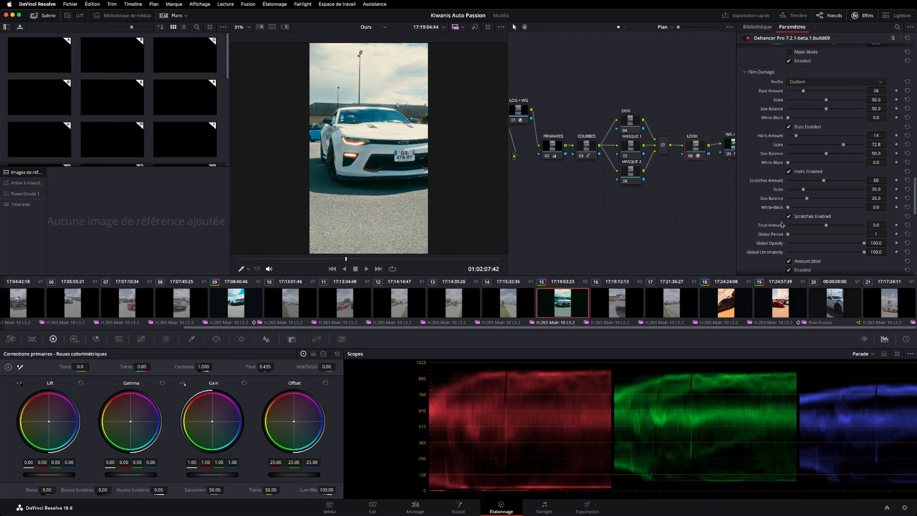
# - Set the White-Black value of the Film Damage dust, hairs and scratches to 100
pyautogui.scroll(-4, 770, 236)
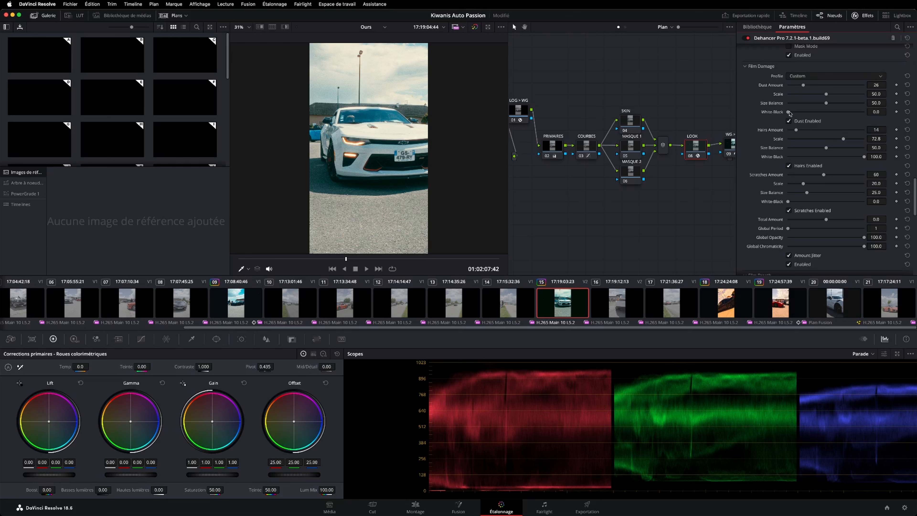
pyautogui.moveTo(789, 113); pyautogui.dragTo(870, 119)
pyautogui.moveTo(789, 202); pyautogui.dragTo(866, 223)
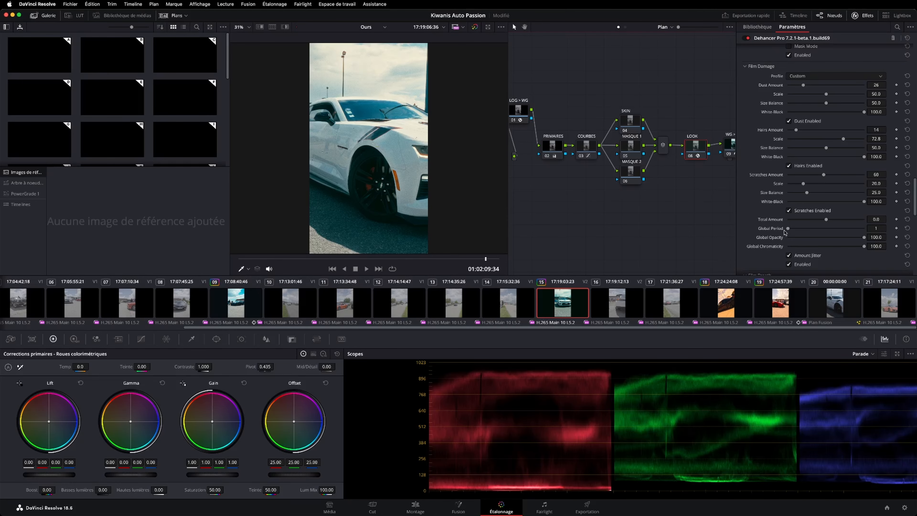
# - Enable the Overscan effect and set its Film Orientation to Horizontal
pyautogui.scroll(-4, 785, 232)
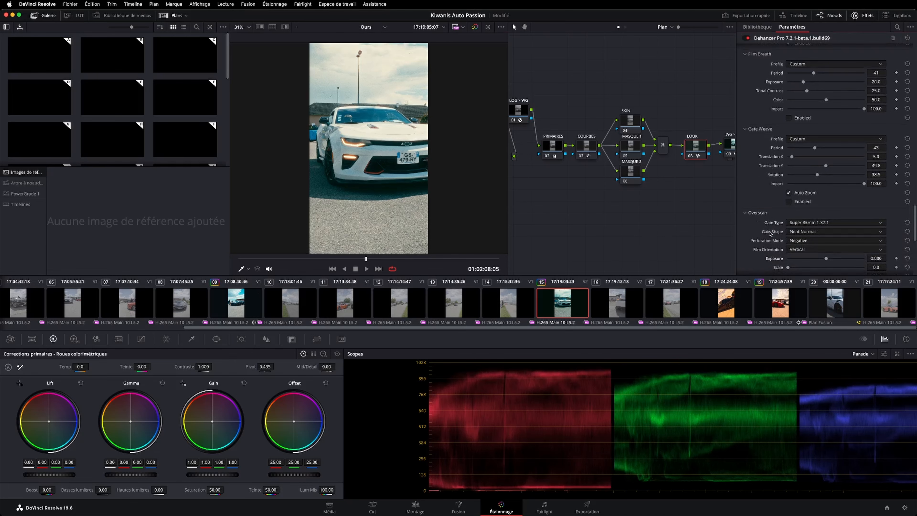
pyautogui.scroll(-5, 771, 233)
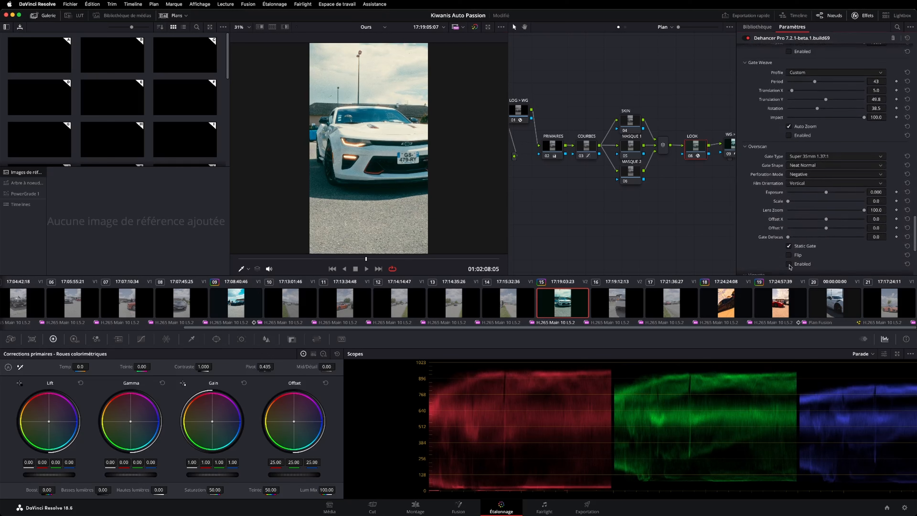
pyautogui.click(789, 264)
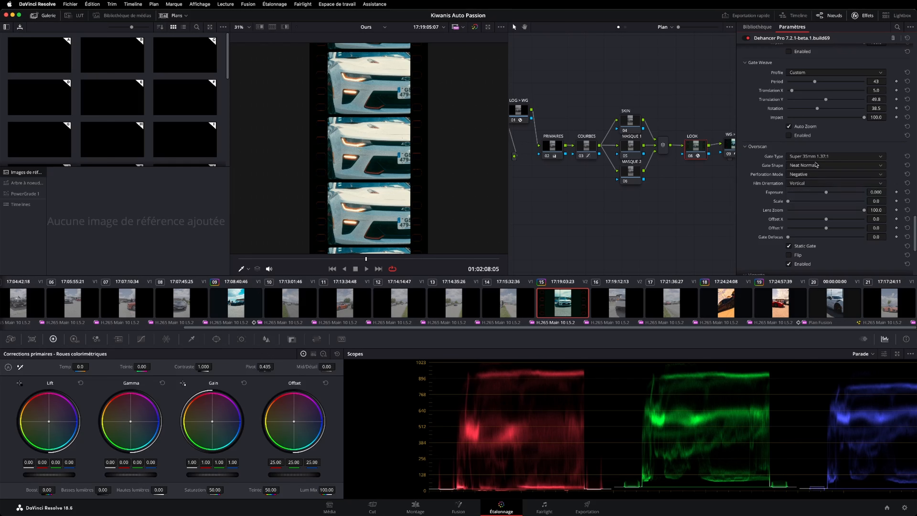
pyautogui.click(813, 185)
pyautogui.click(809, 202)
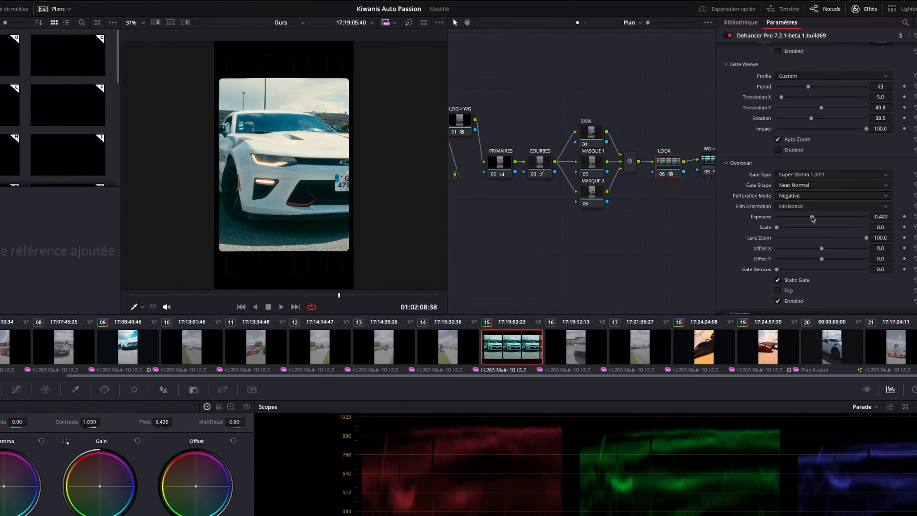
# - Set the Overscan Exposure to about 0.63, the Scale to 22 and the Lens Zoom to 100
pyautogui.moveTo(825, 192); pyautogui.dragTo(802, 193)
pyautogui.moveTo(699, 334); pyautogui.dragTo(806, 339)
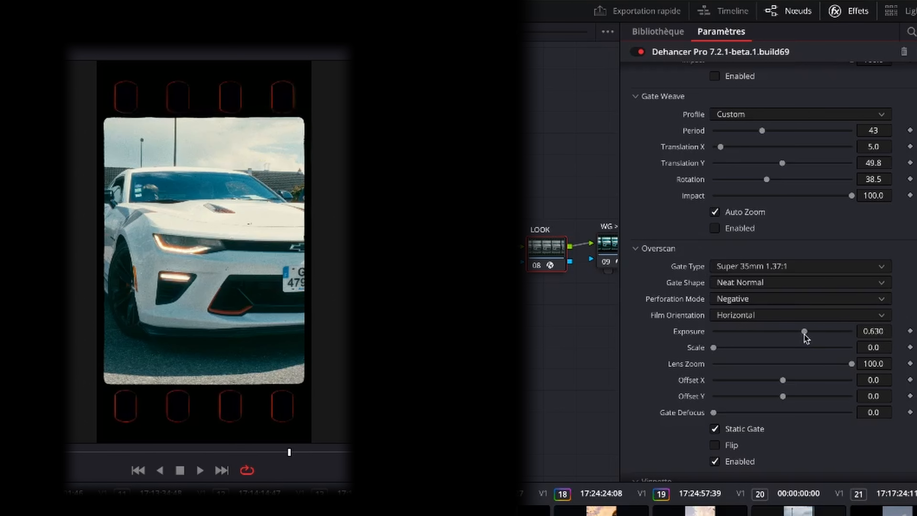
pyautogui.click(731, 348)
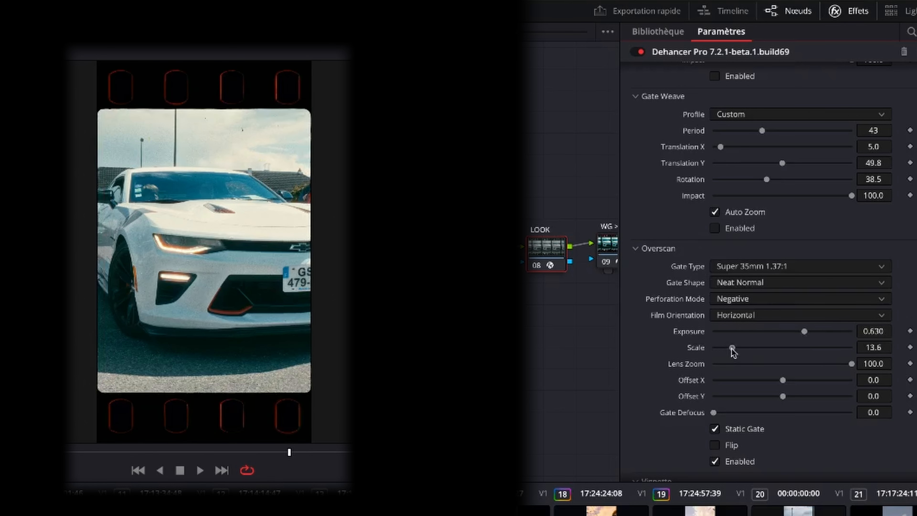
pyautogui.moveTo(733, 351); pyautogui.dragTo(758, 356)
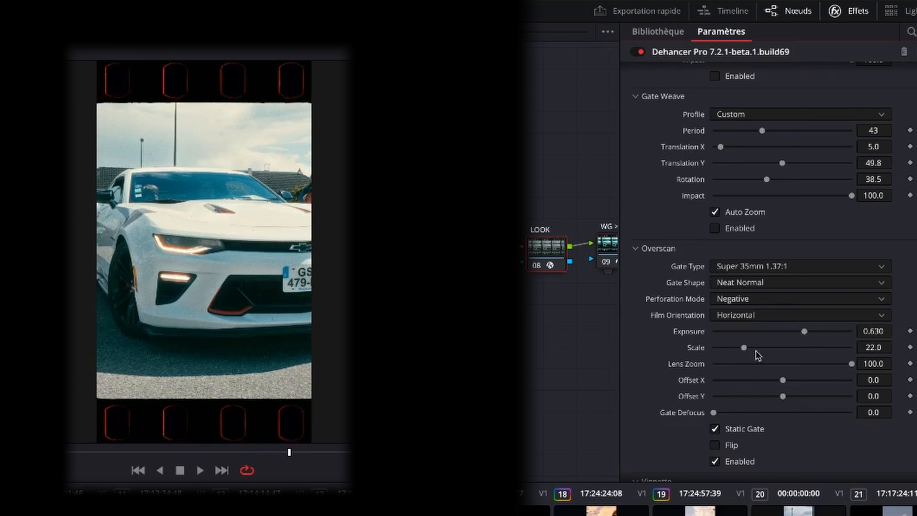
pyautogui.moveTo(837, 364); pyautogui.dragTo(853, 379)
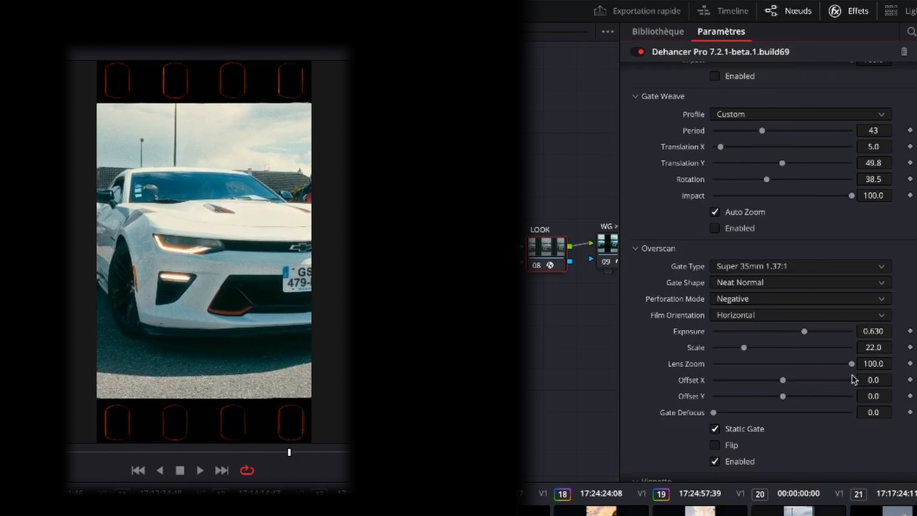
pyautogui.click(569, 343)
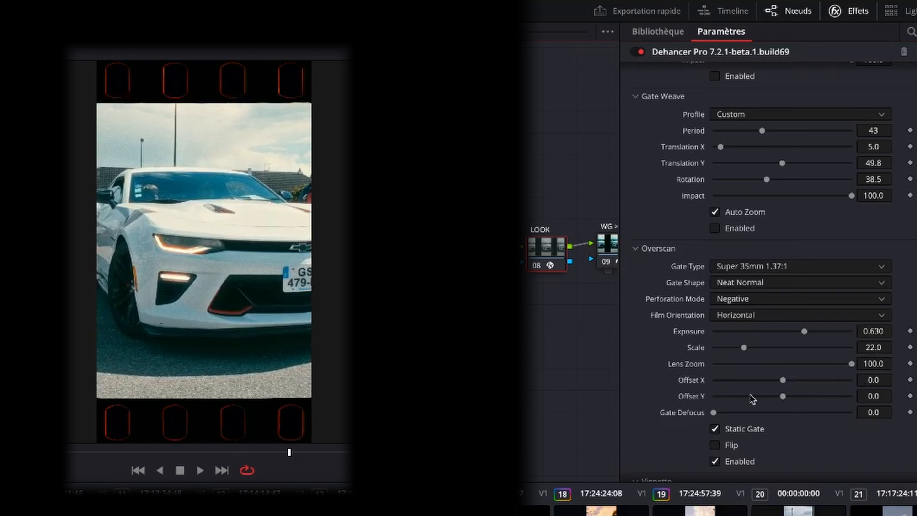